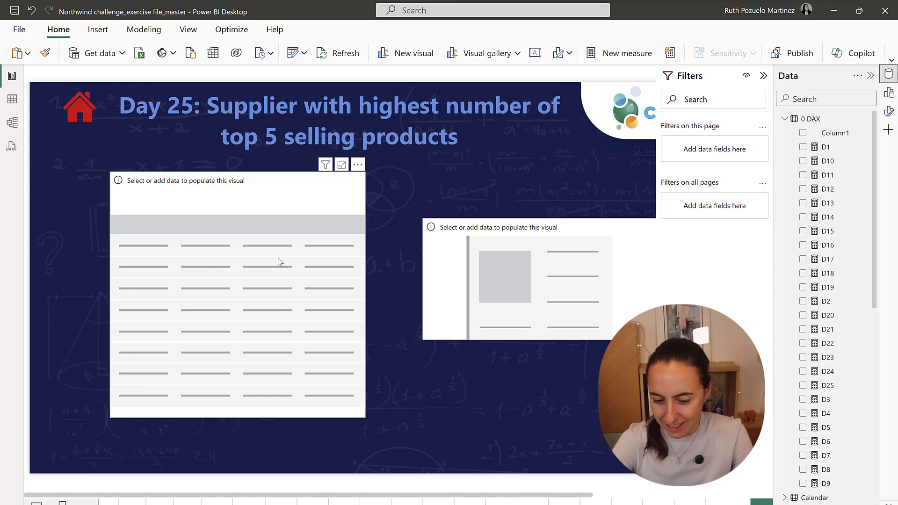
- Add SupplierID, CompanyName and ProductID as columns of the table visual
click(784, 118)
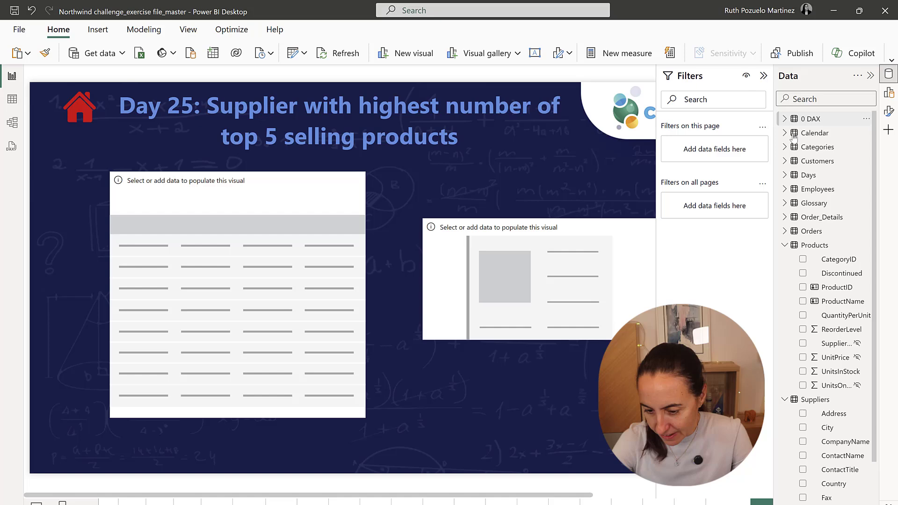
click(784, 245)
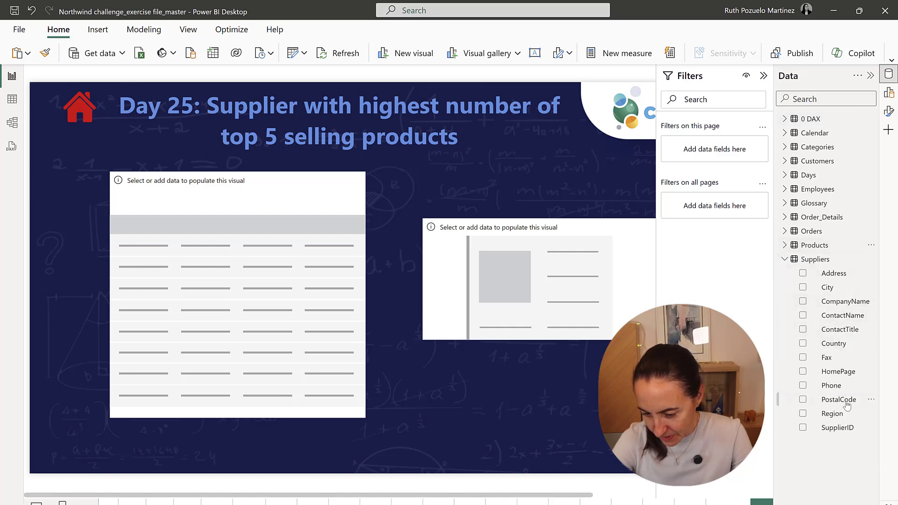
drag(843, 425, 235, 298)
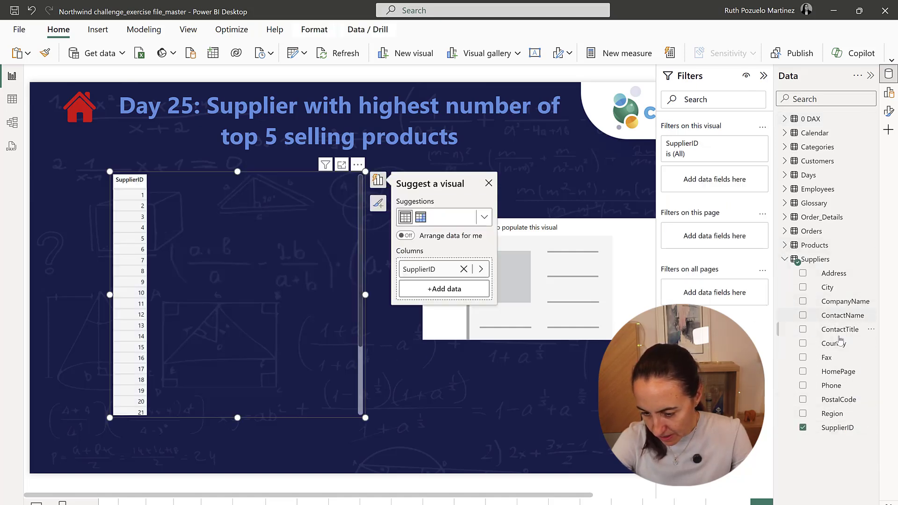
drag(842, 301, 229, 272)
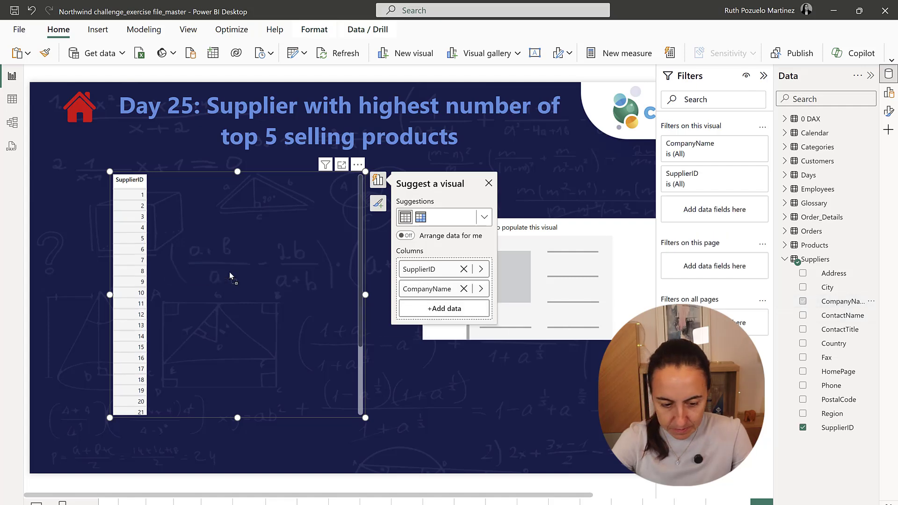
mouse_move(816, 258)
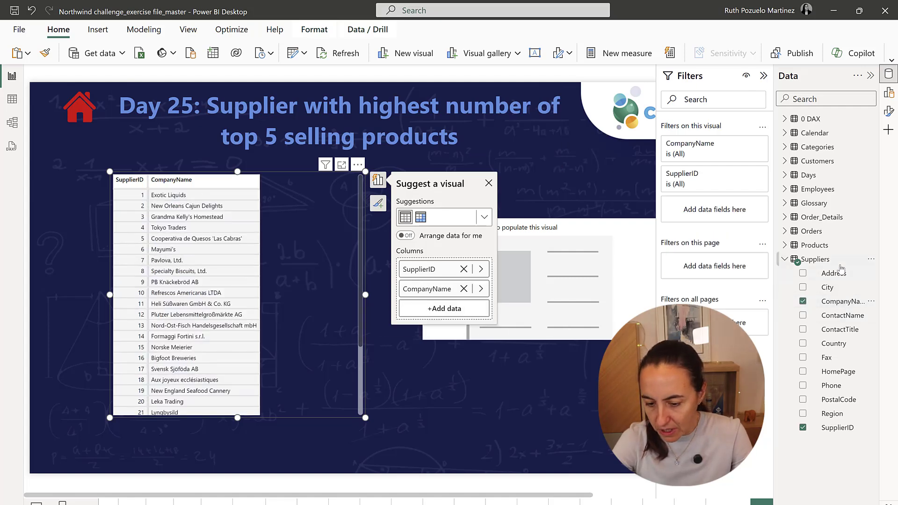
click(784, 245)
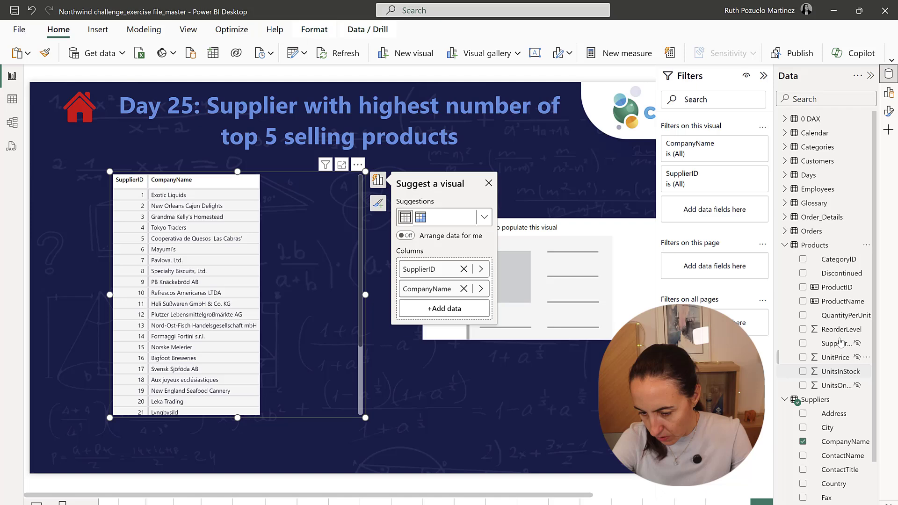
drag(837, 286, 338, 279)
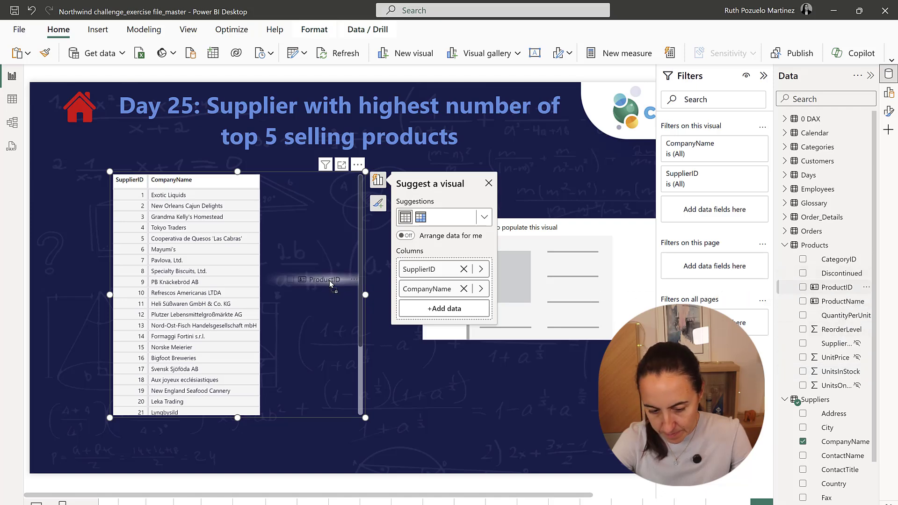
mouse_move(822, 217)
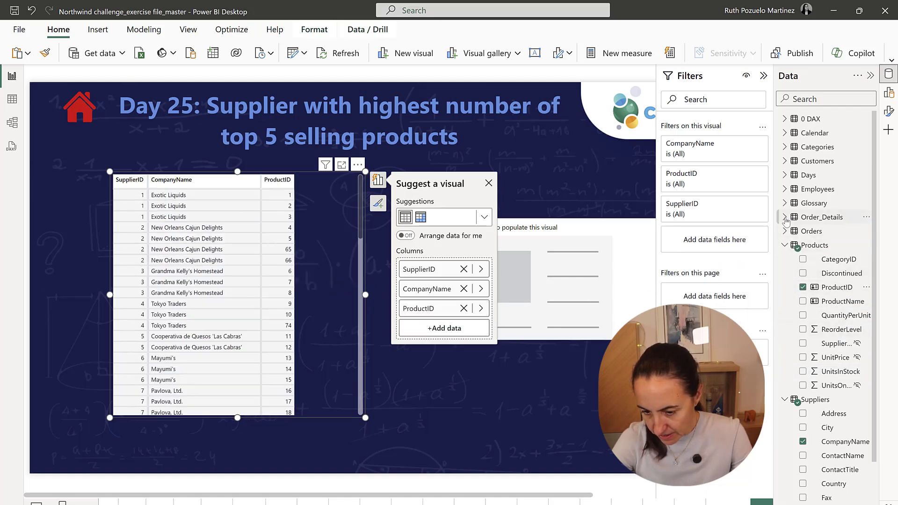
- Add Total sales after discount, sort it highest first, and widen the table
click(784, 231)
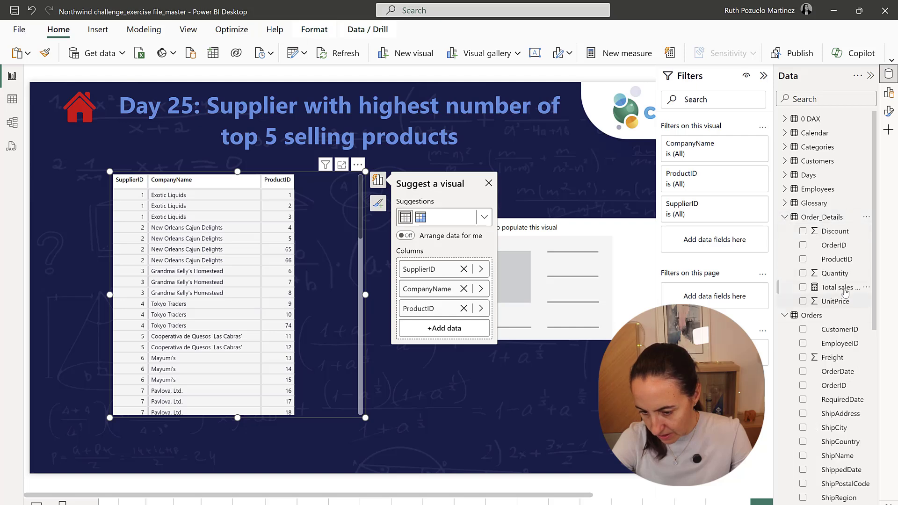
mouse_move(841, 287)
mouse_down()
mouse_move(313, 307)
mouse_move(340, 300)
mouse_up()
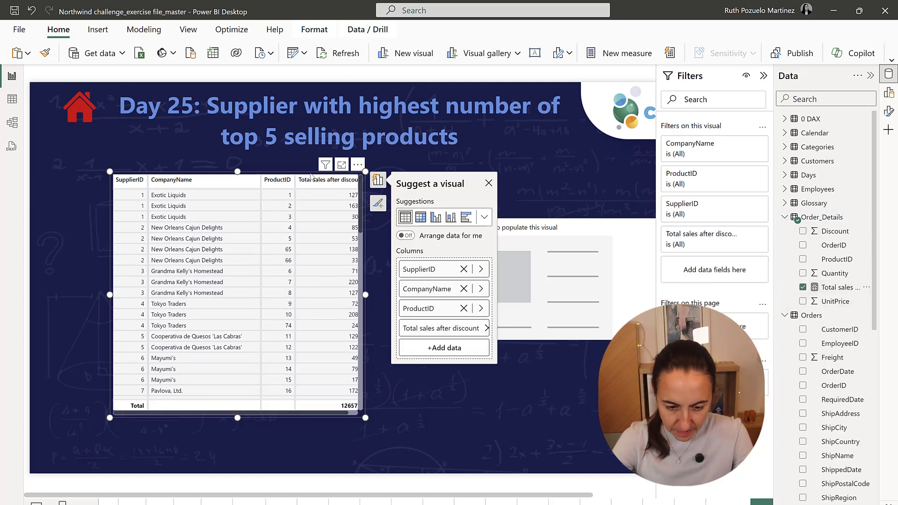
click(334, 180)
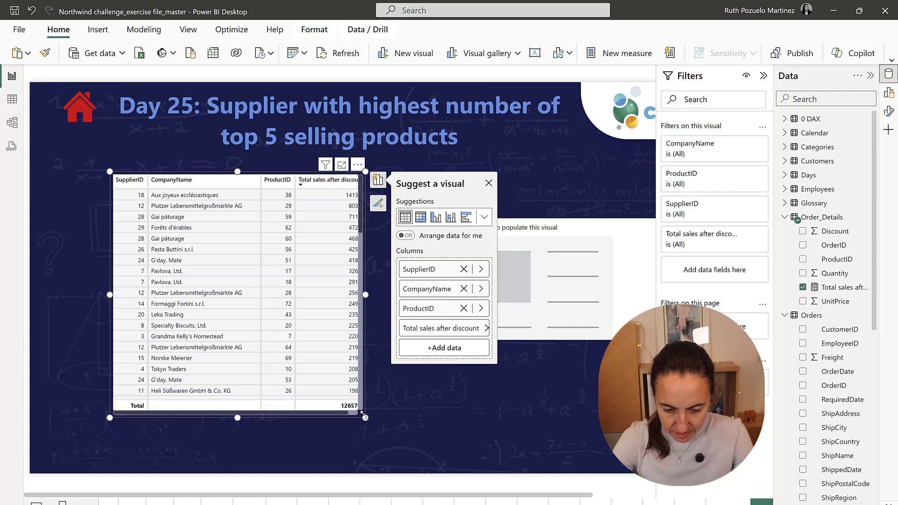
drag(365, 415, 386, 414)
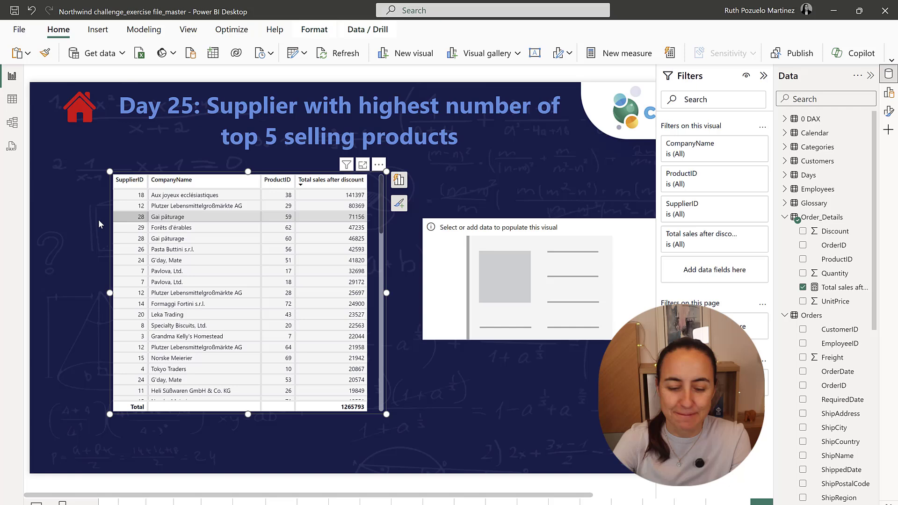
- Start a DAX query with EVALUATE FILTER over the Products table
click(11, 145)
text(EV)
key(Tab)
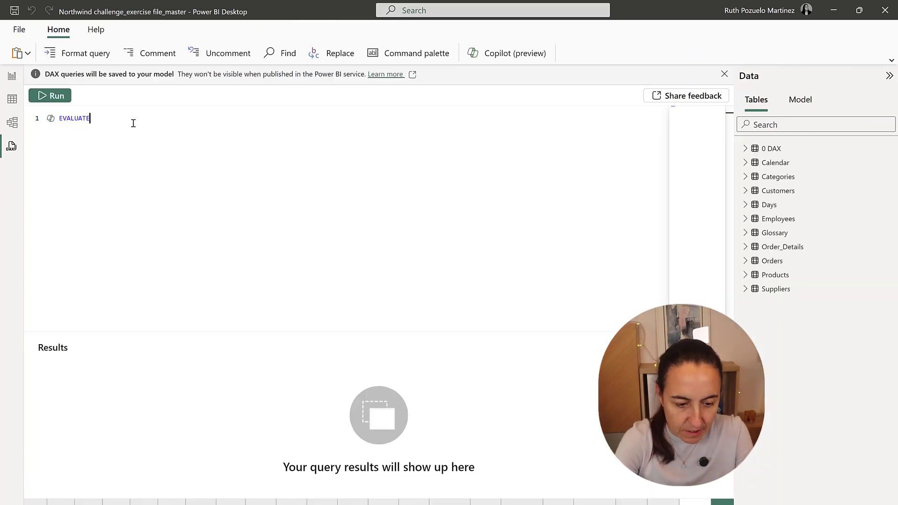
key(Return)
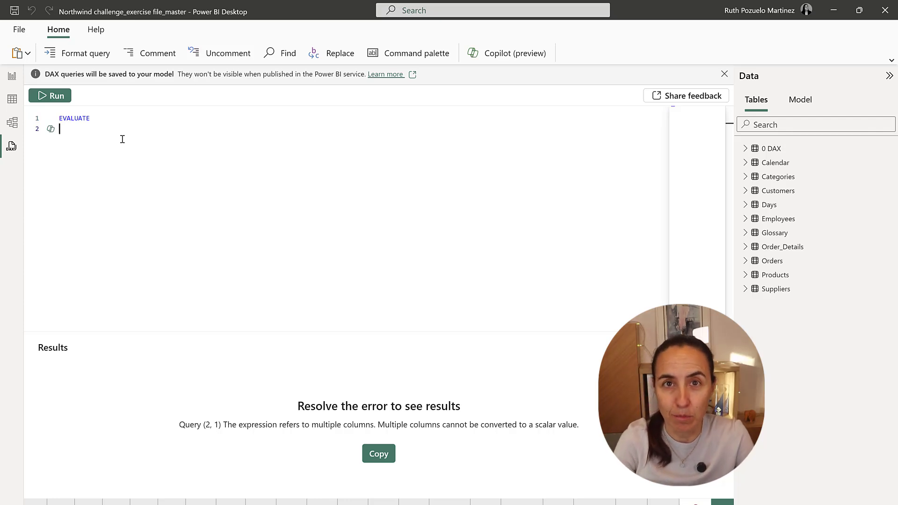
text(FILTER()
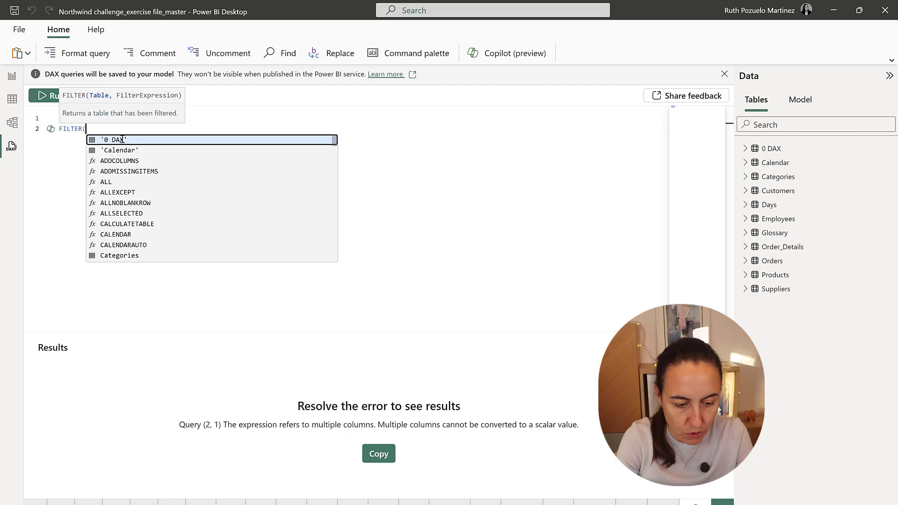
key(Return)
text(PRO)
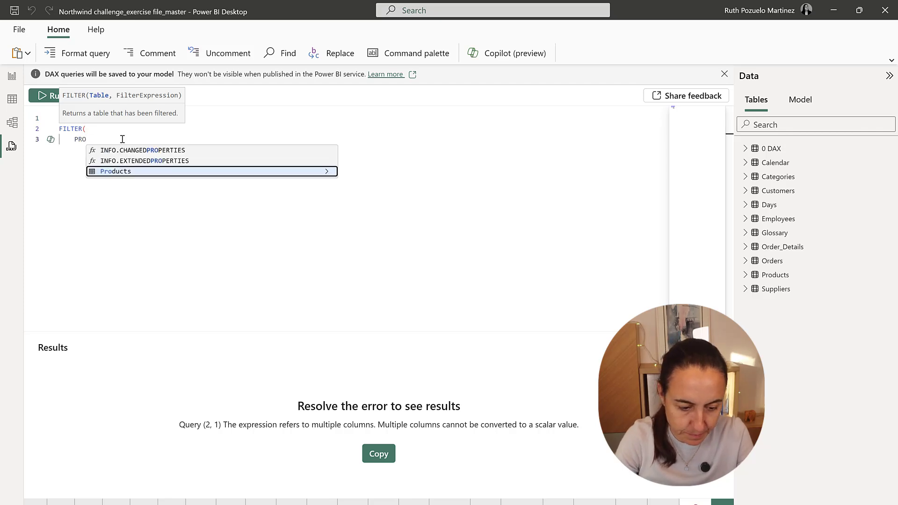
key(Tab)
text(, RA)
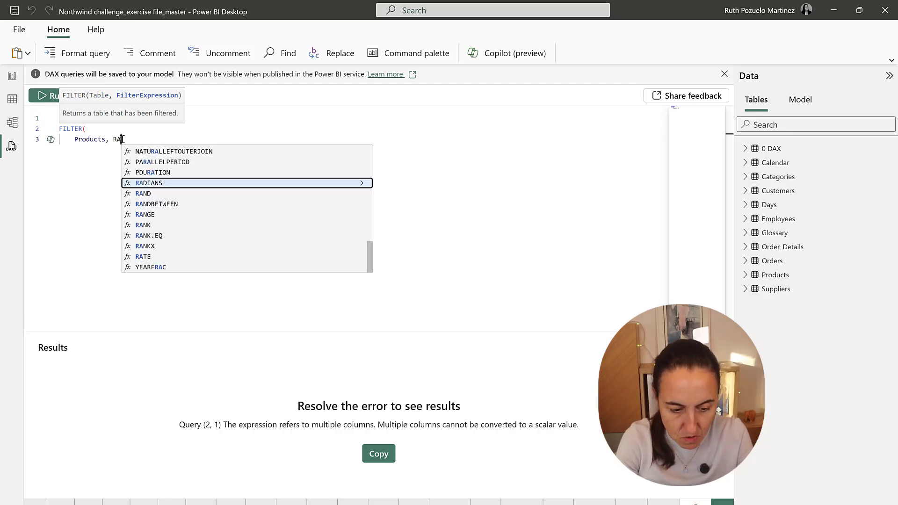
text(NK()
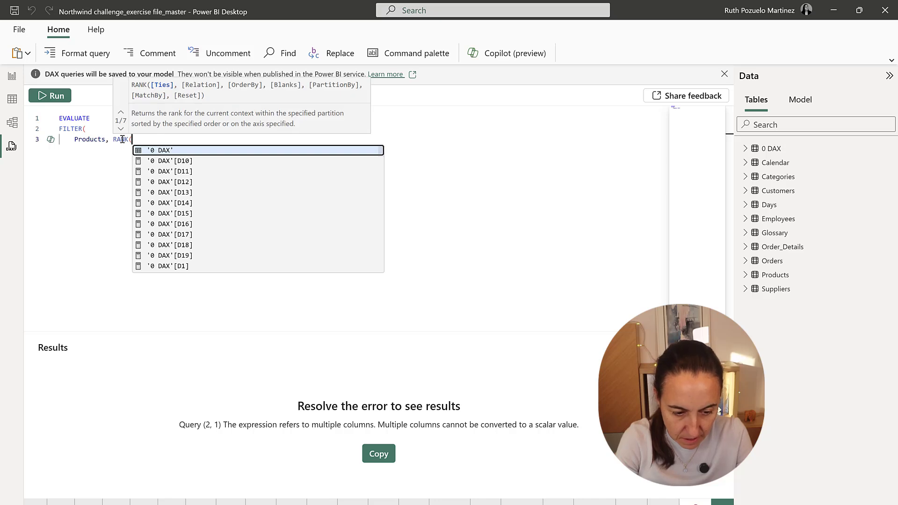
- Add the condition RANKX(ALL(Products),[Total sales after discount])<=5 and run, returning five products
key(BackSpace)
text(X(A)
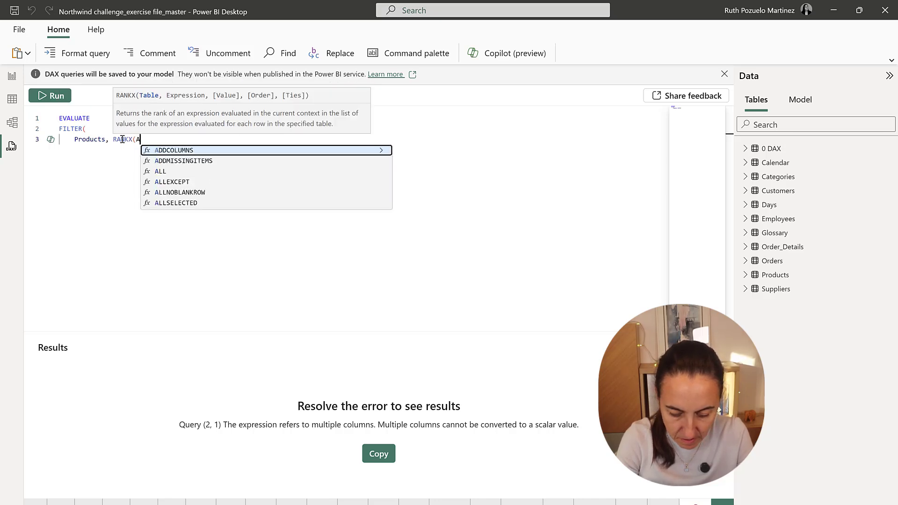
text(LL(P)
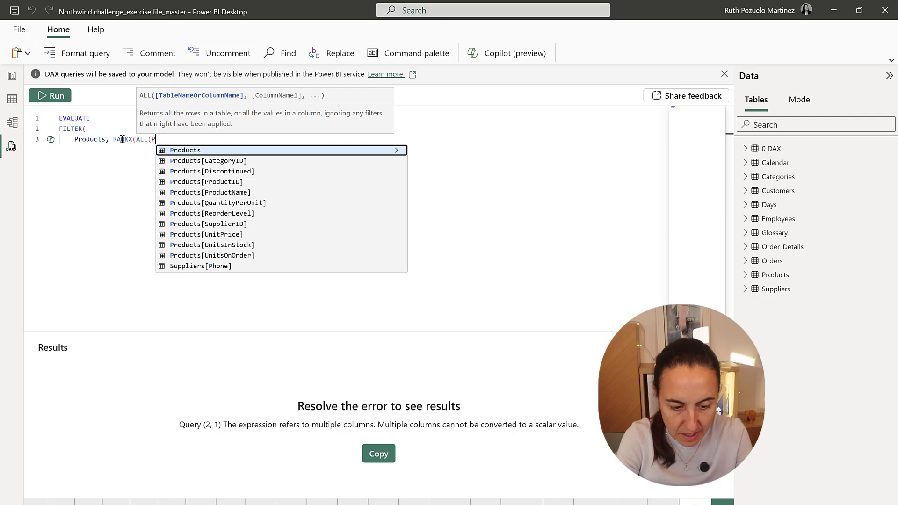
key(BackSpace)
text(R)
key(BackSpace)
text(PR)
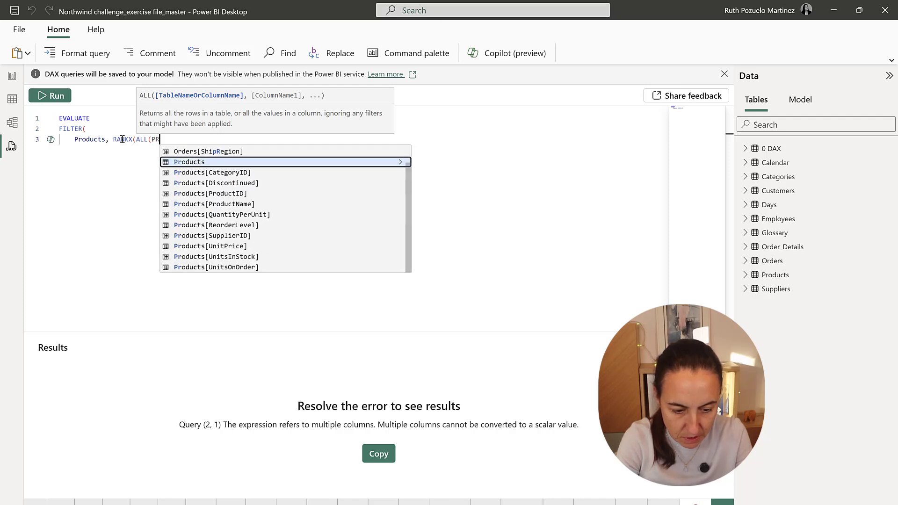
key(Tab)
text(), )
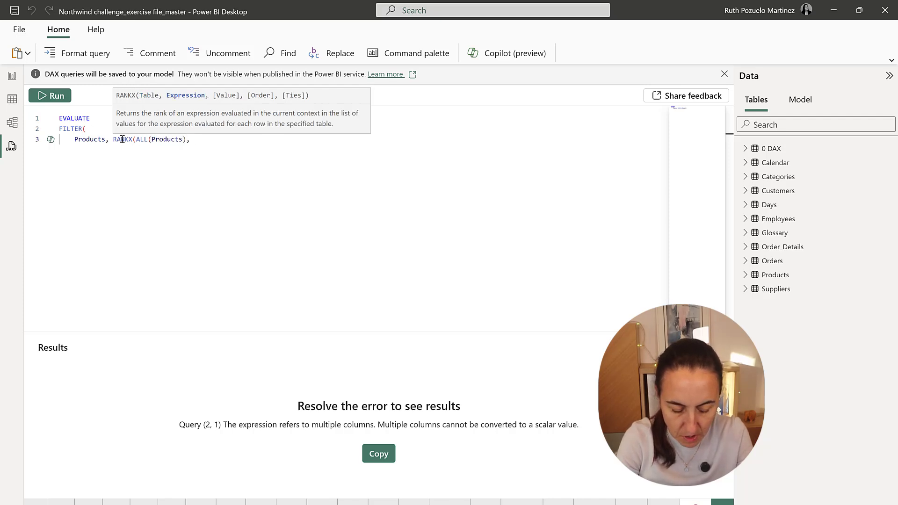
text([R)
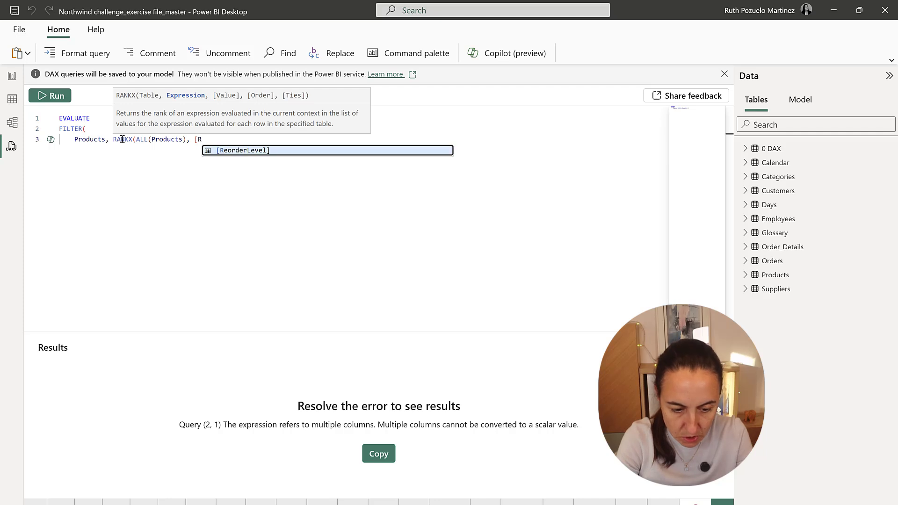
key(BackSpace)
text(To)
key(Tab)
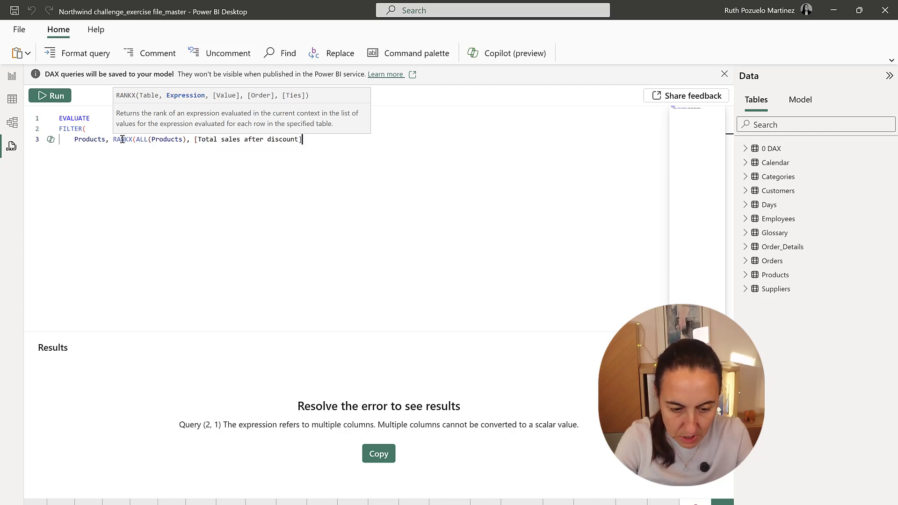
text()<=)
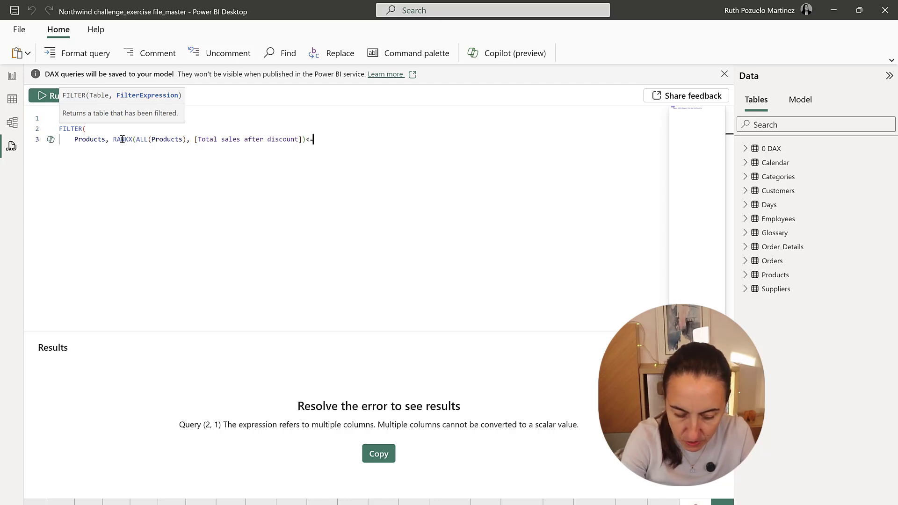
text())
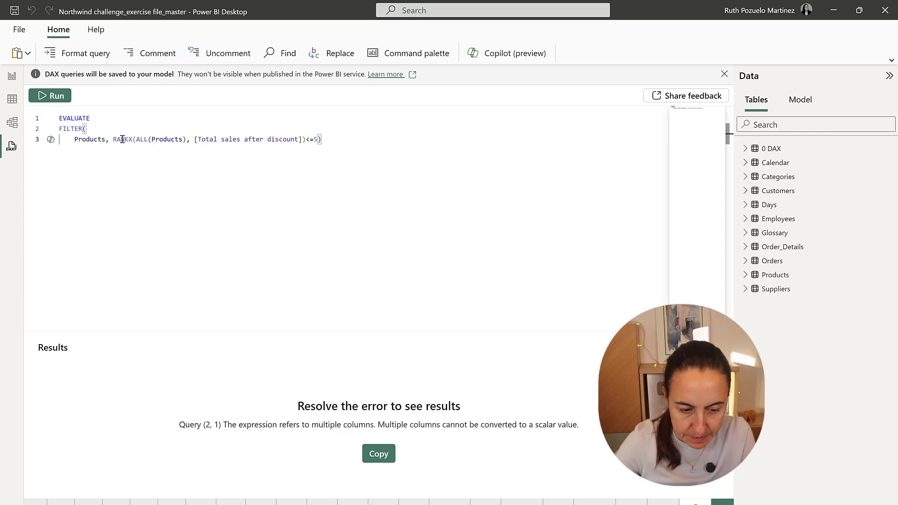
click(55, 96)
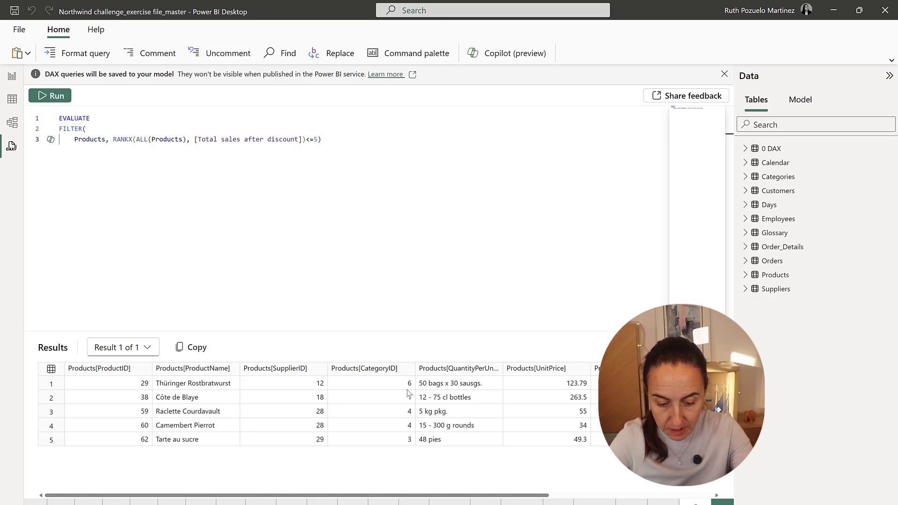
- Wrap the FILTER in SUMMARIZE by Suppliers[CompanyName] and run it, listing four suppliers
key(shift+alt+f)
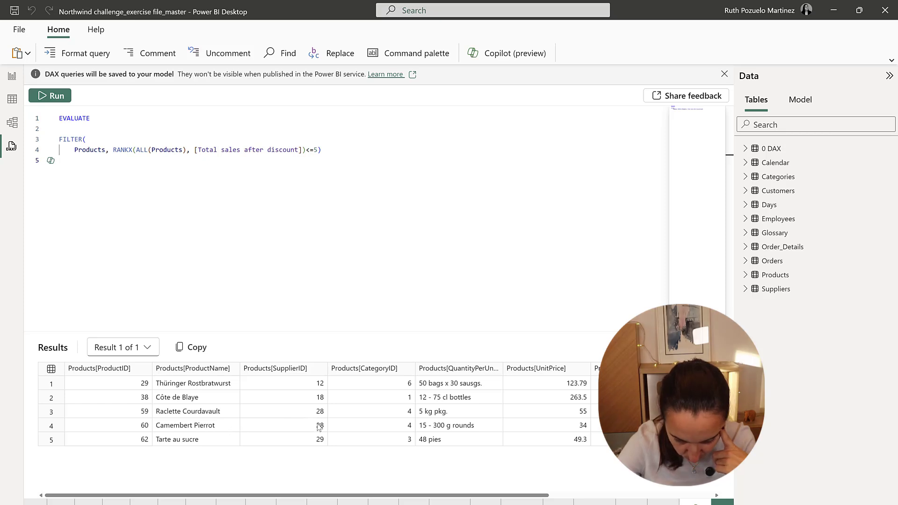
click(93, 130)
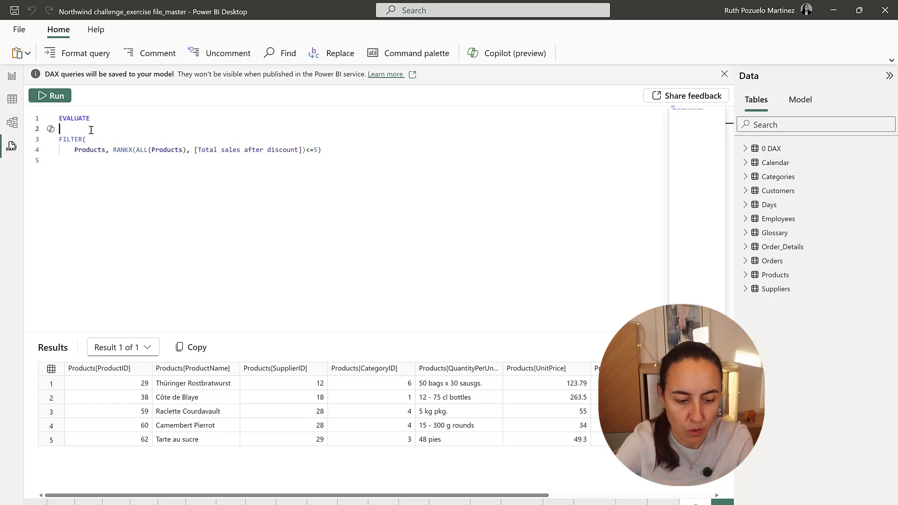
text(suSUMMARIZE()
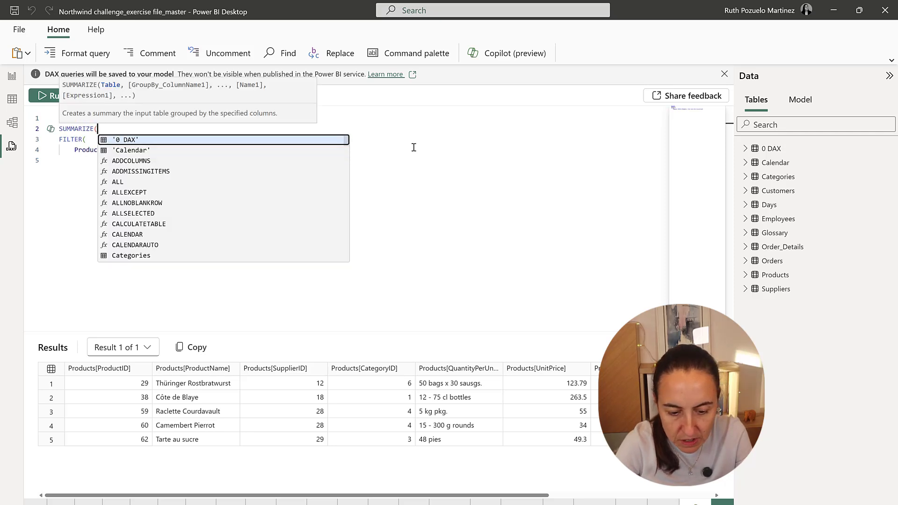
click(97, 145)
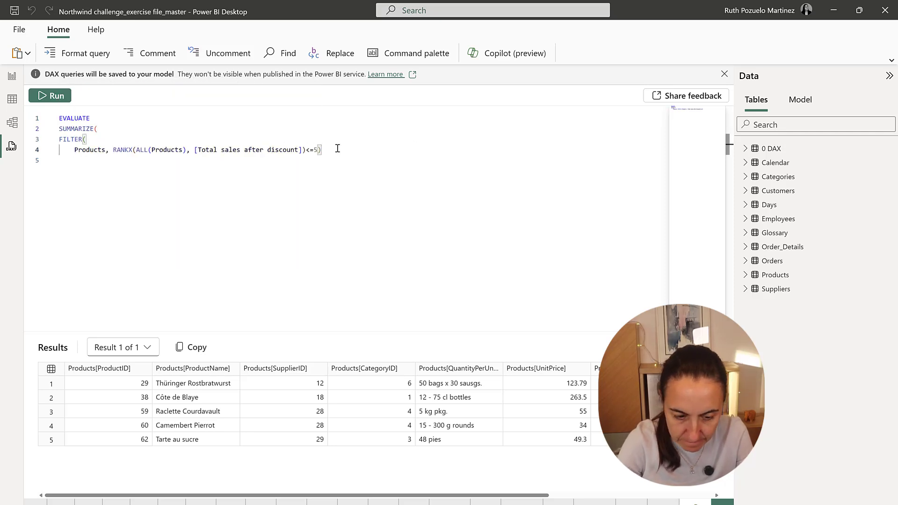
text(, )
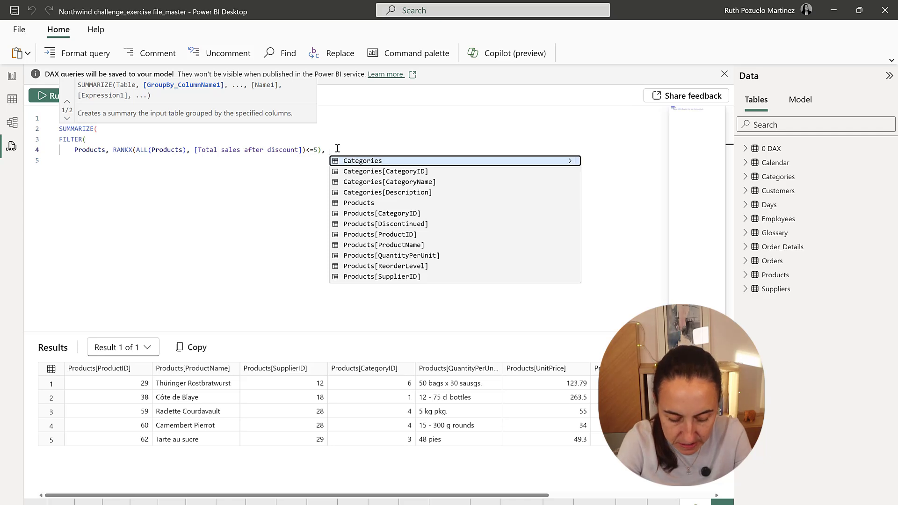
text(supp)
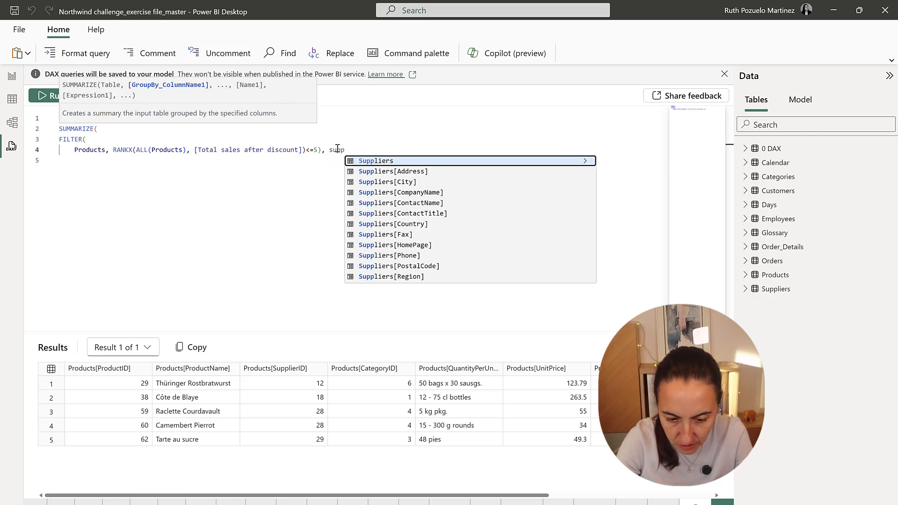
key(Down)
key(Down)
key(Down)
key(Tab)
text())
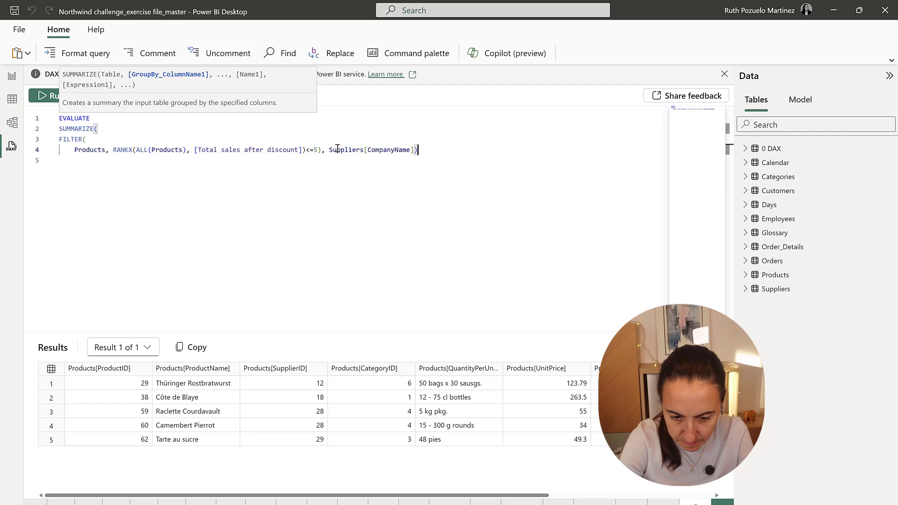
click(56, 99)
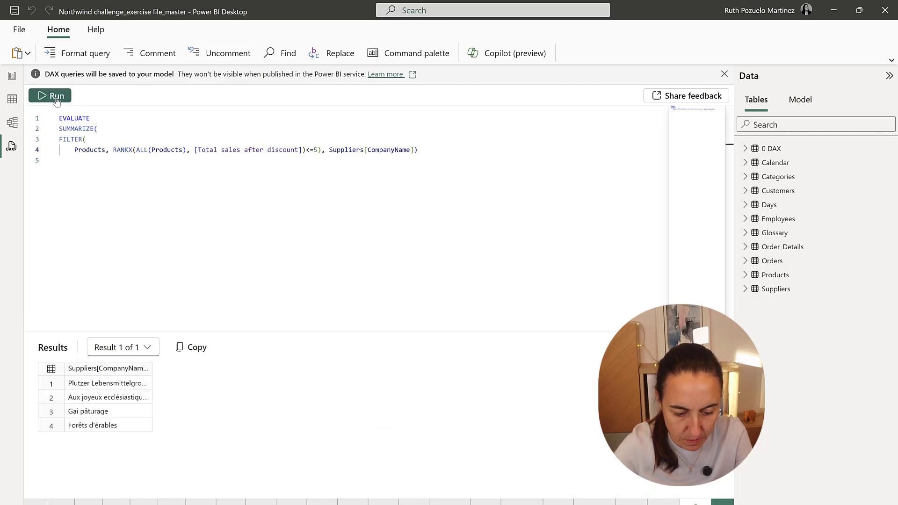
click(453, 148)
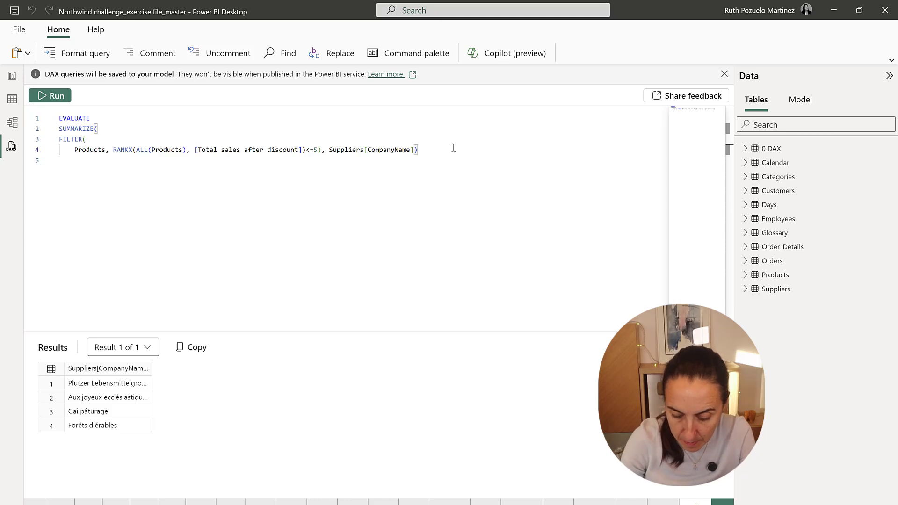
text(,)
- Add a 'count suppliers' column, COUNT(Products[SupplierID]), fix the parenthesis and rerun
key(Return)
text("count suppliers)
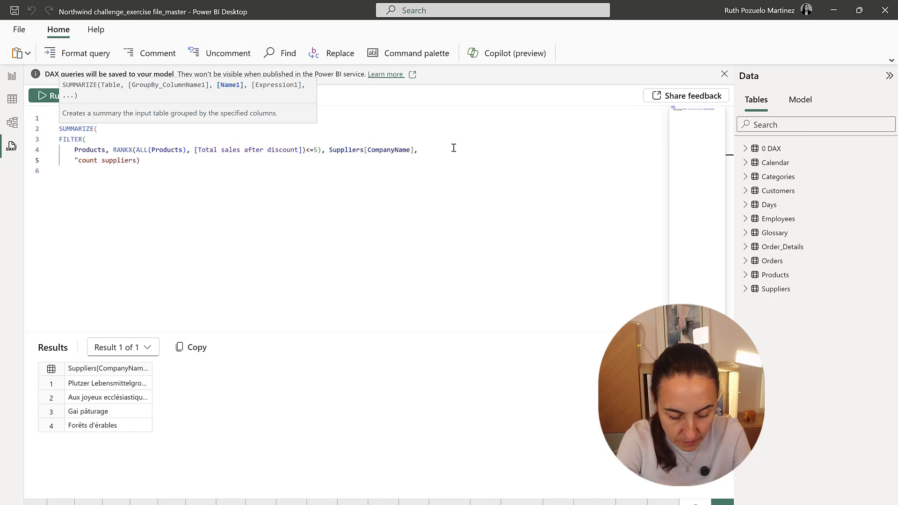
text(",)
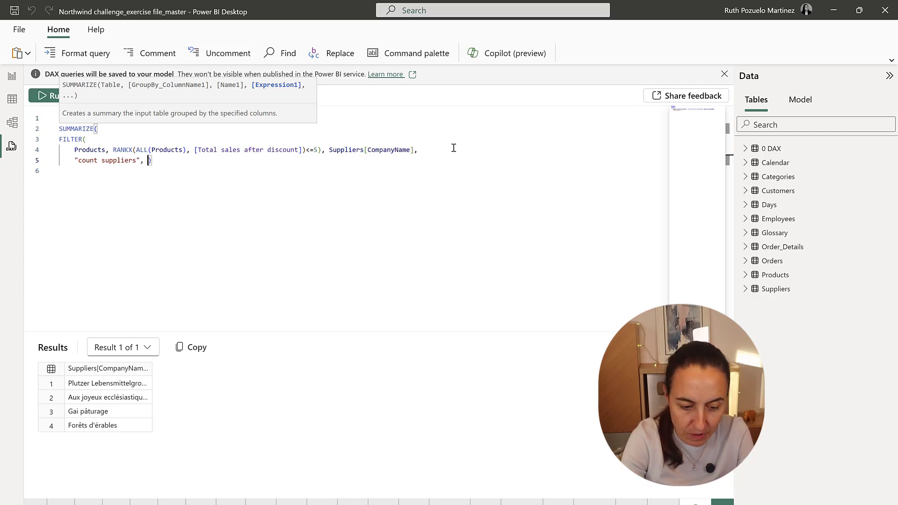
text(Pro)
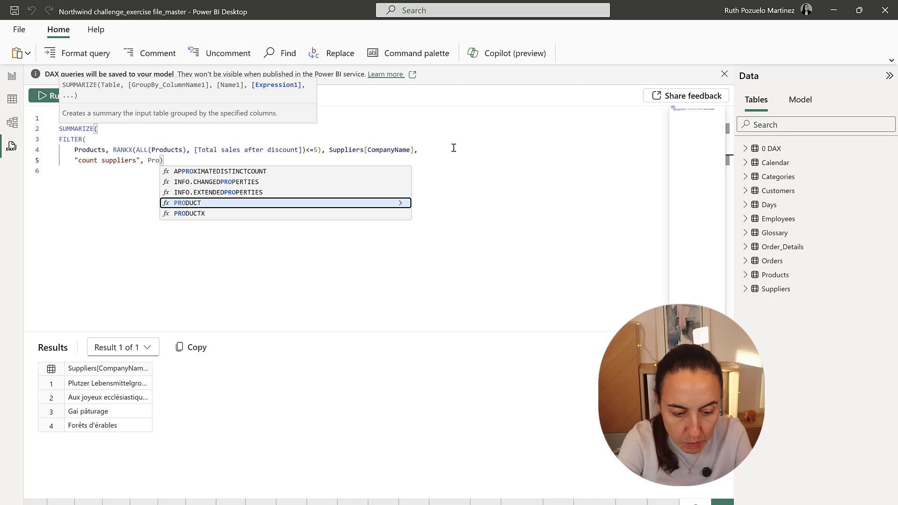
key(BackSpace)
key(BackSpace)
key(BackSpace)
text(coun)
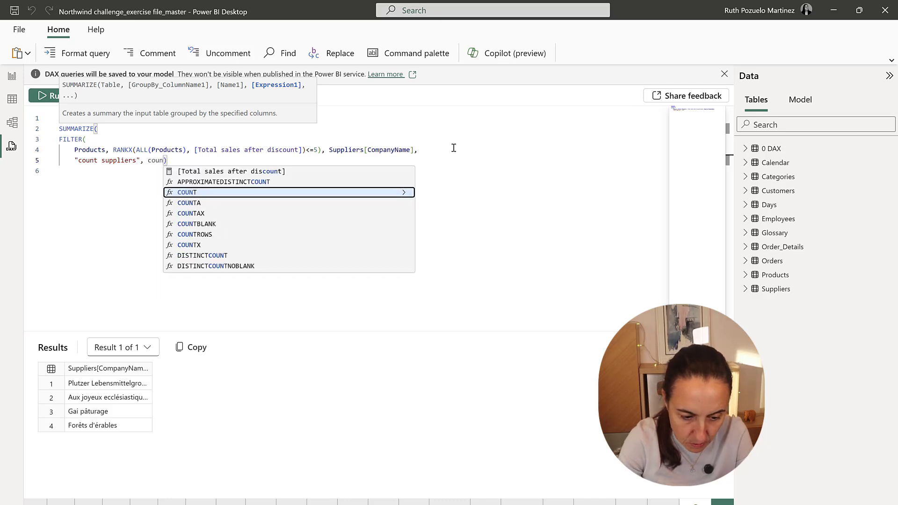
key(Tab)
text(pro)
key(Down)
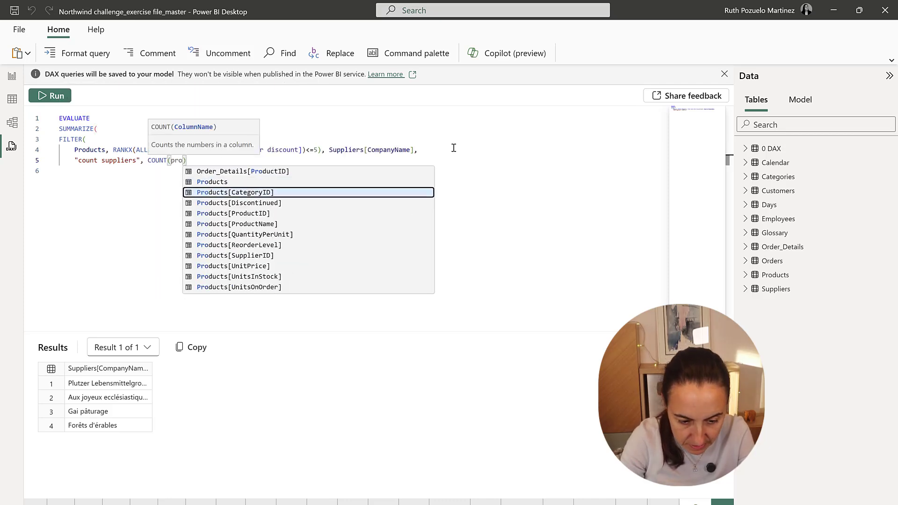
key(Down)
key(Down)
key(Down)
key(Down)
key(Down)
key(Down)
key(Tab)
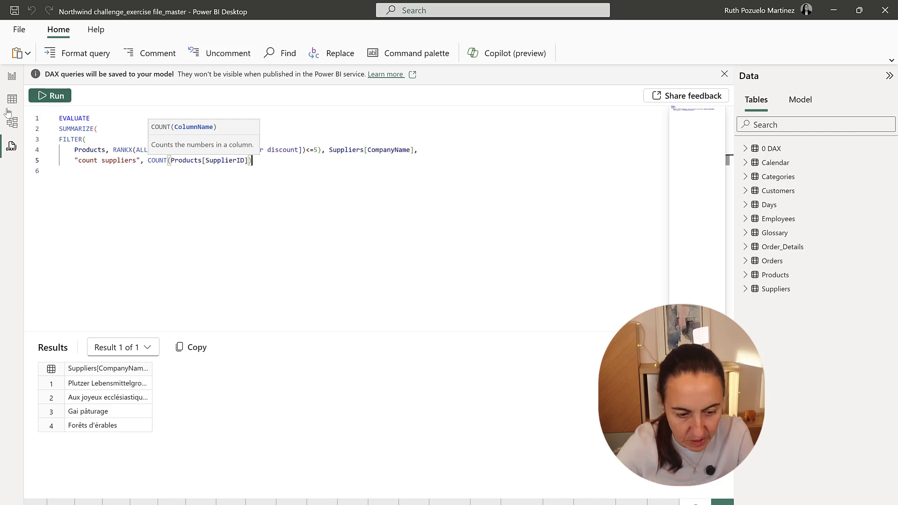
click(46, 98)
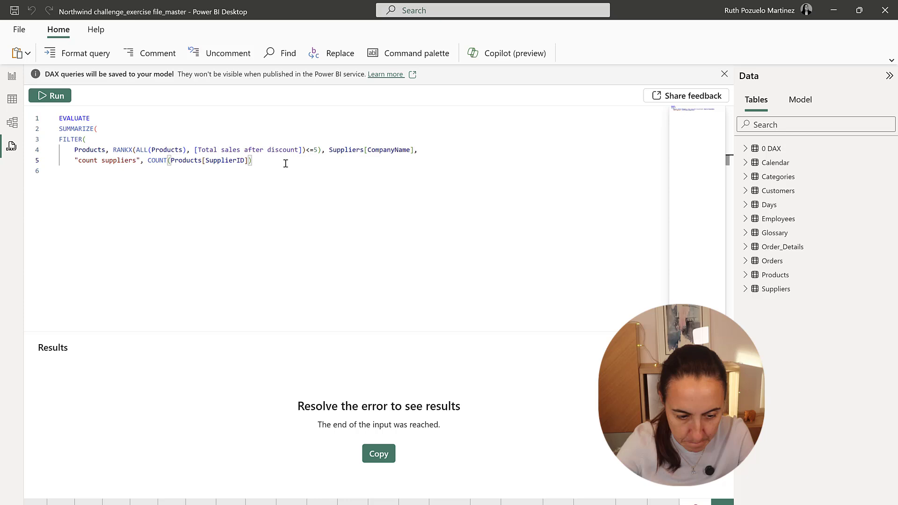
text())
click(51, 98)
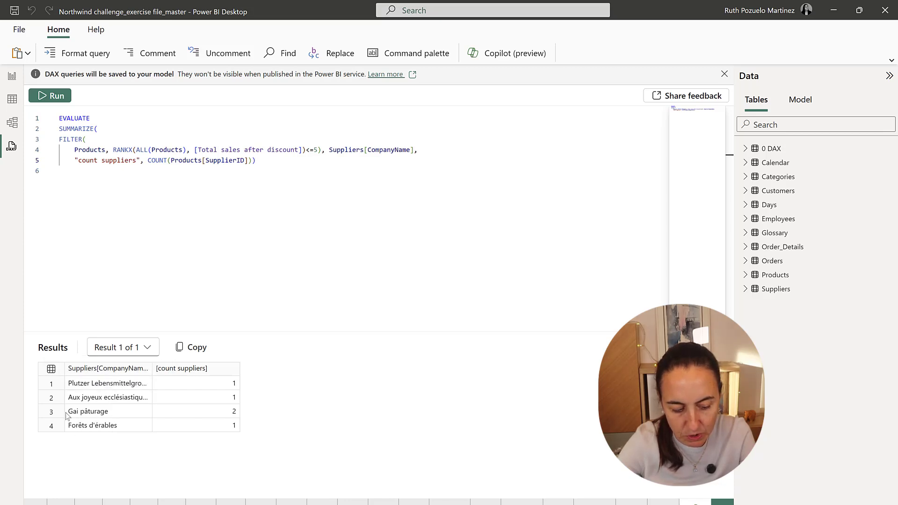
- Copy the SUMMARIZE code into measure D25 and drag D25 into the Result card
drag(266, 162, 11, 128)
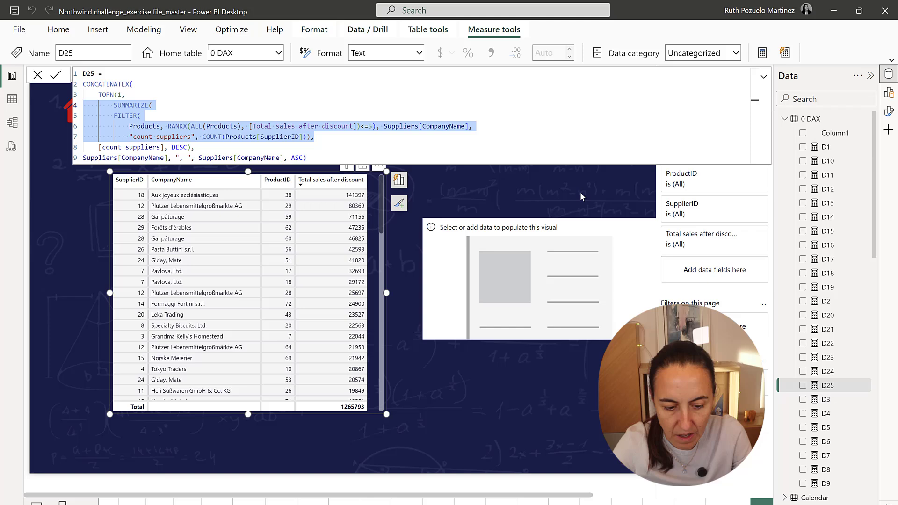
drag(828, 385, 513, 274)
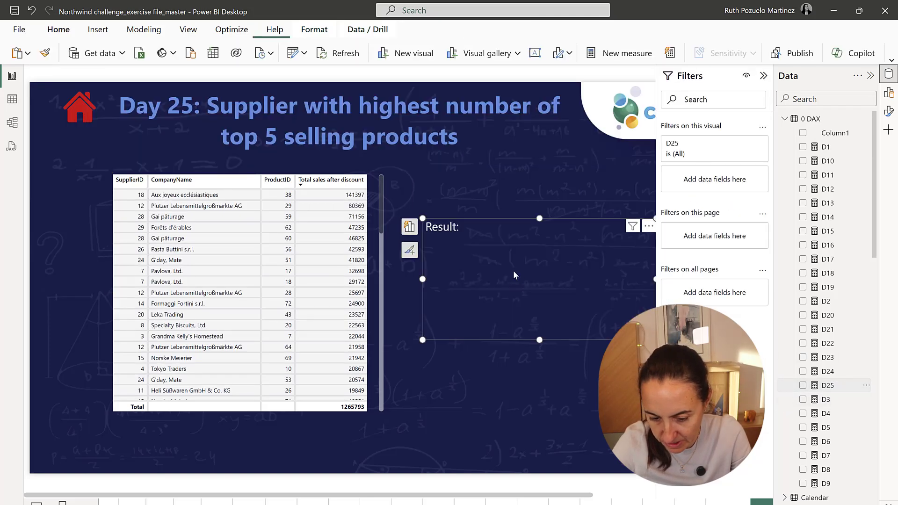